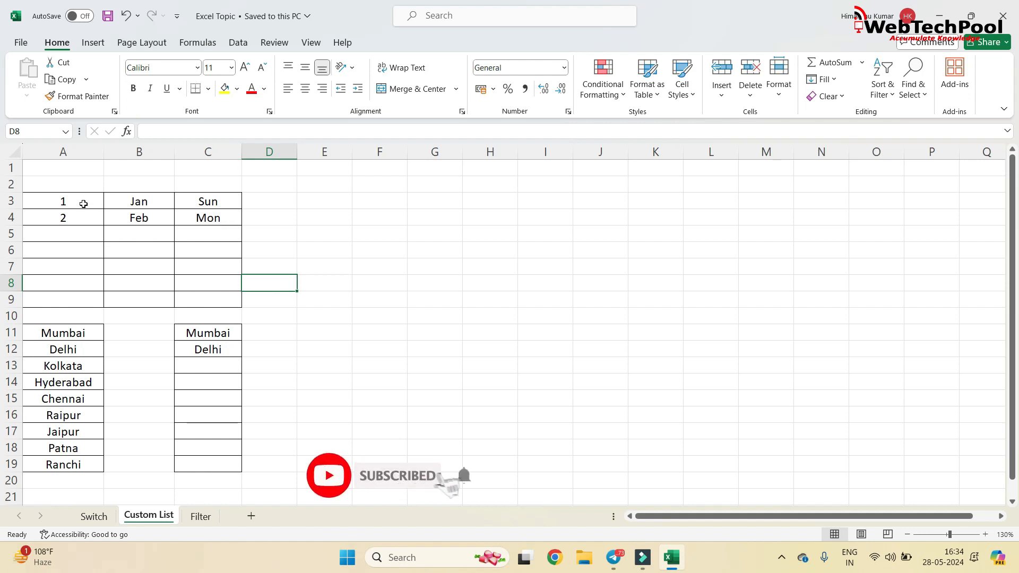
Extend the number, month and weekday series in columns A, B and C from their two starting values down to row 9.
left_click_drag(83, 204, 103, 303)
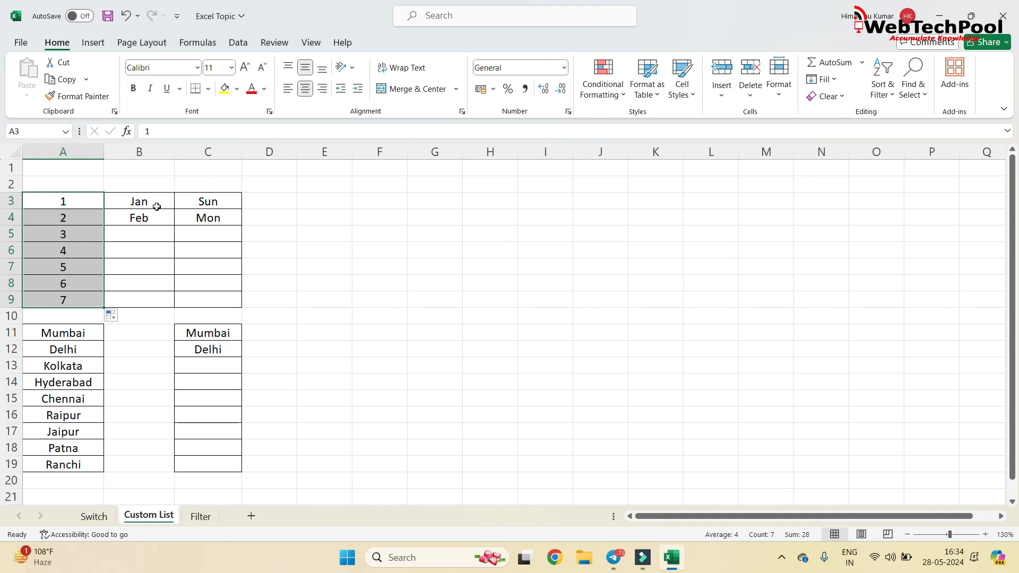
left_click_drag(157, 206, 175, 300)
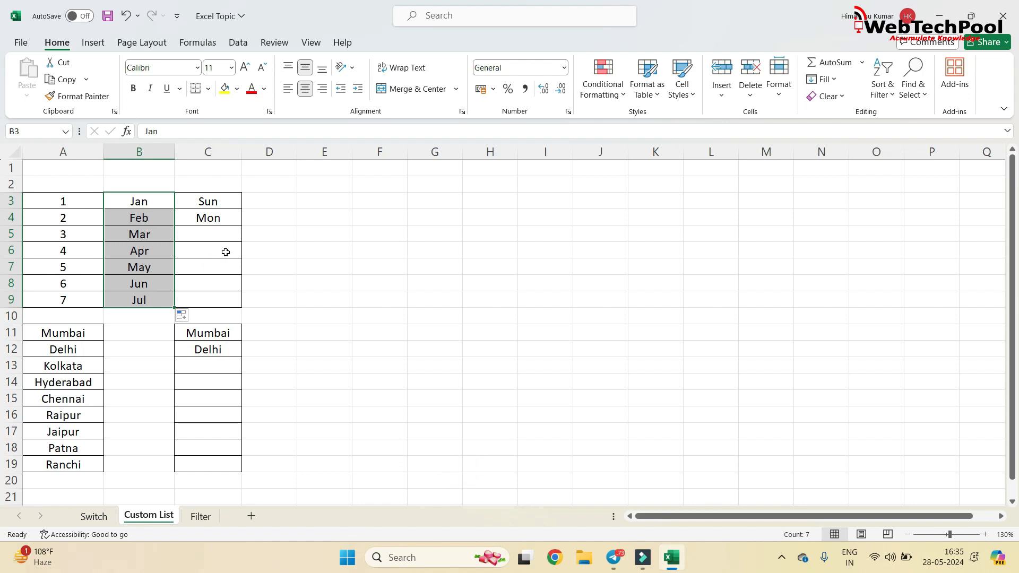
left_click(211, 205)
left_click_drag(229, 201, 230, 218)
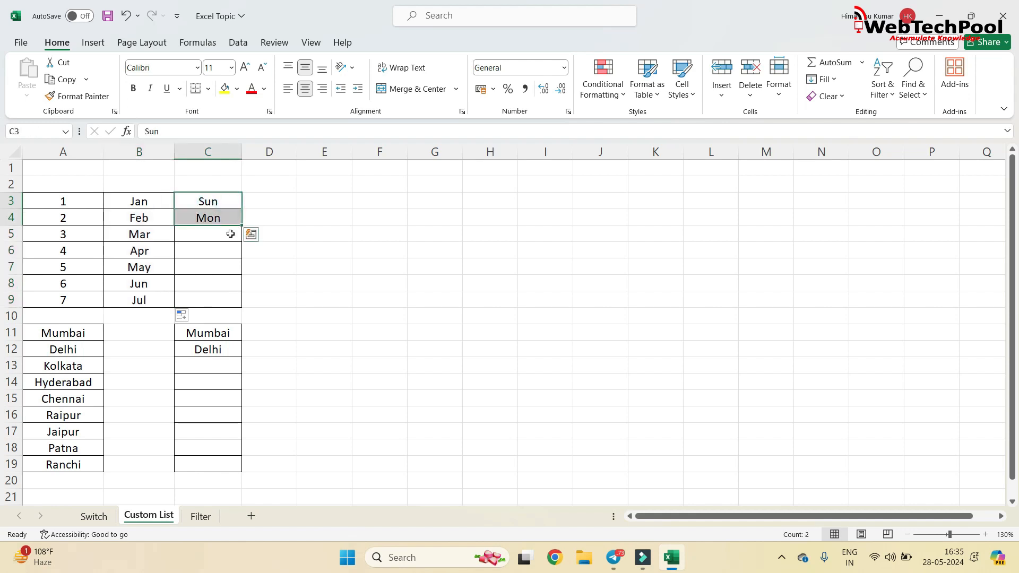
left_click_drag(244, 226, 229, 292)
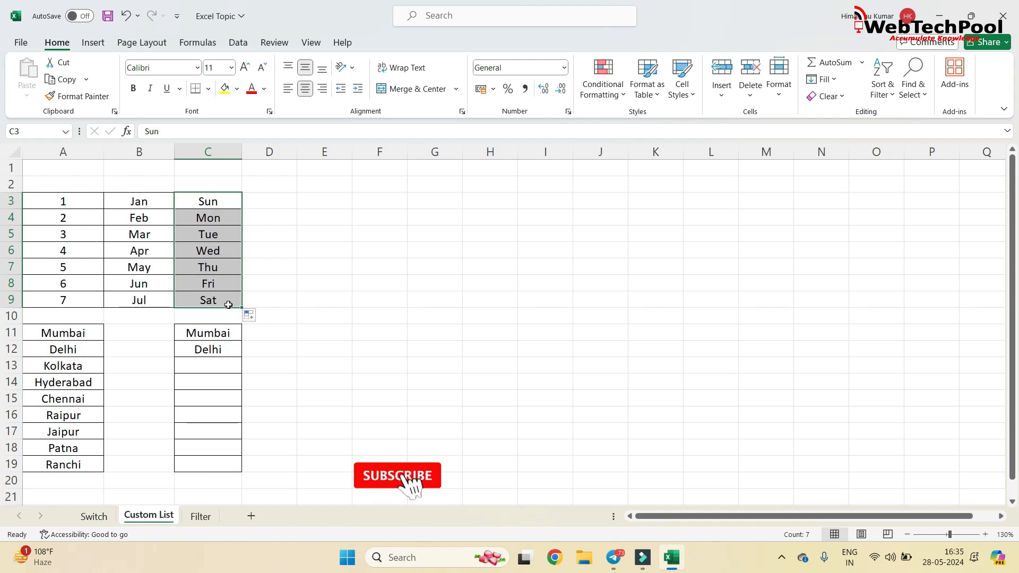
left_click(330, 287)
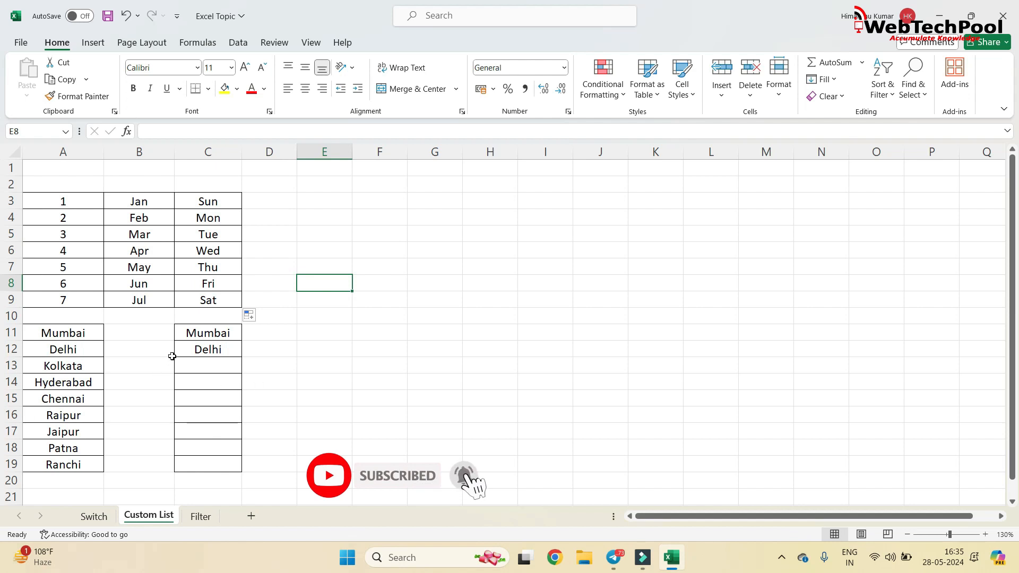
Try to extend the Mumbai and Delhi entries from C11:C12 down to C18, and clear the filled cells C13:C18.
left_click_drag(198, 333, 200, 350)
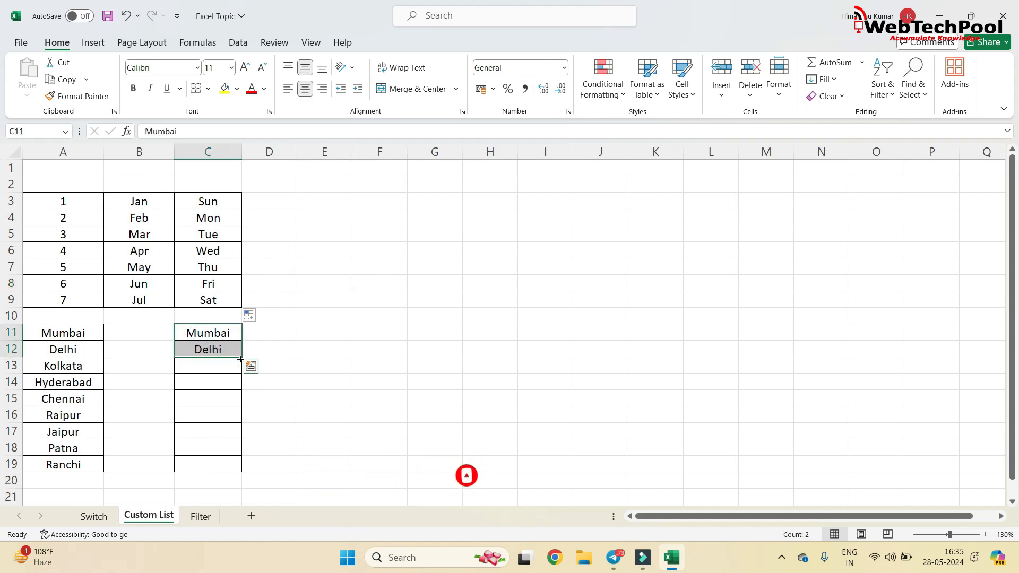
left_click_drag(241, 358, 242, 455)
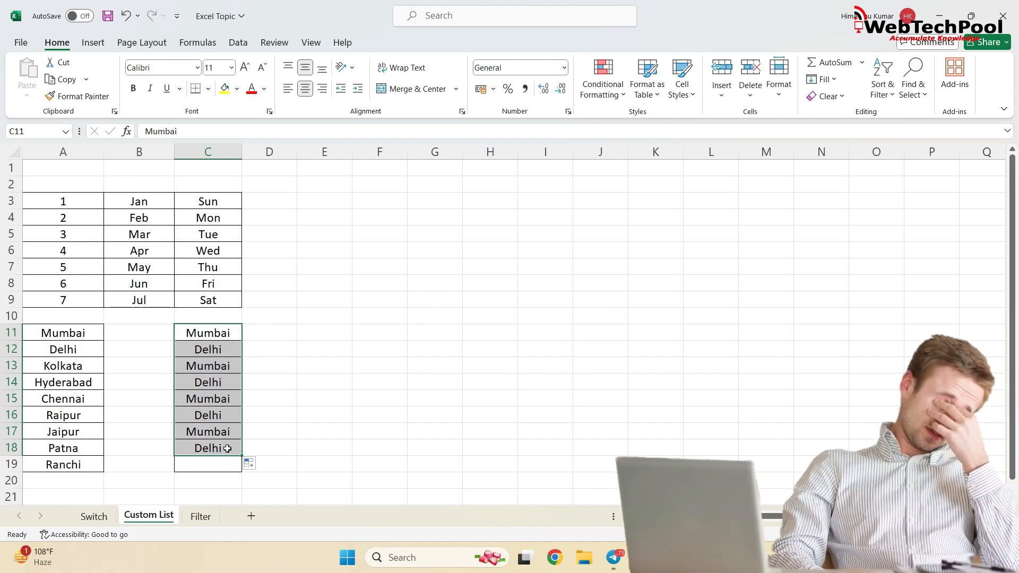
left_click_drag(220, 372, 225, 445)
key("Delete")
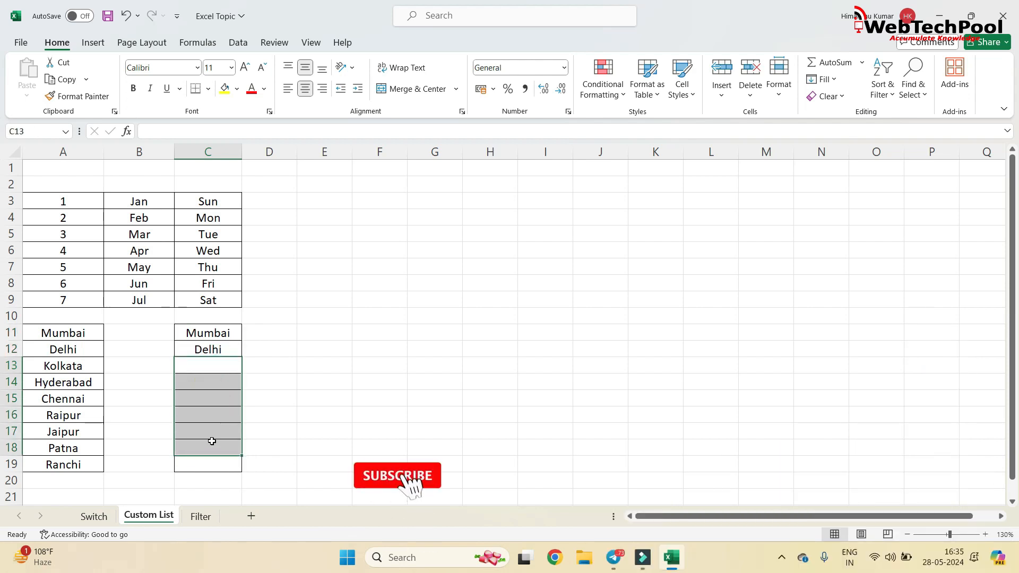
left_click_drag(89, 333, 87, 464)
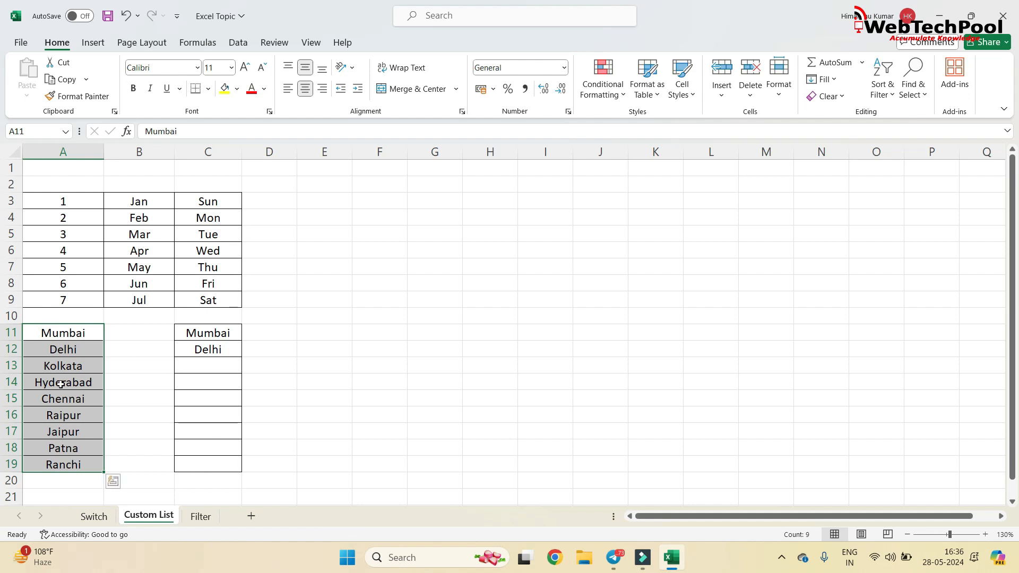
left_click_drag(220, 333, 228, 359)
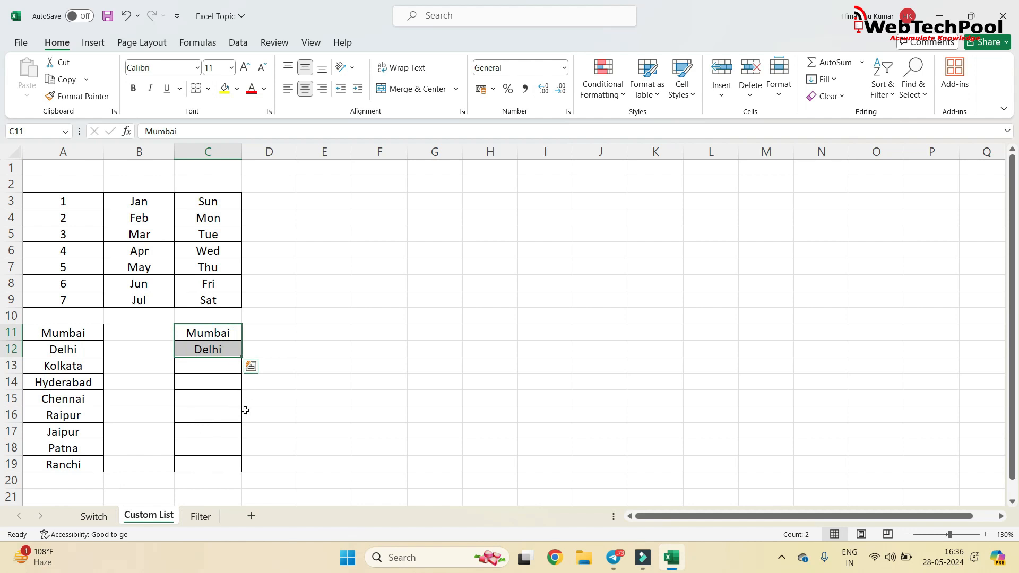
left_click(221, 402)
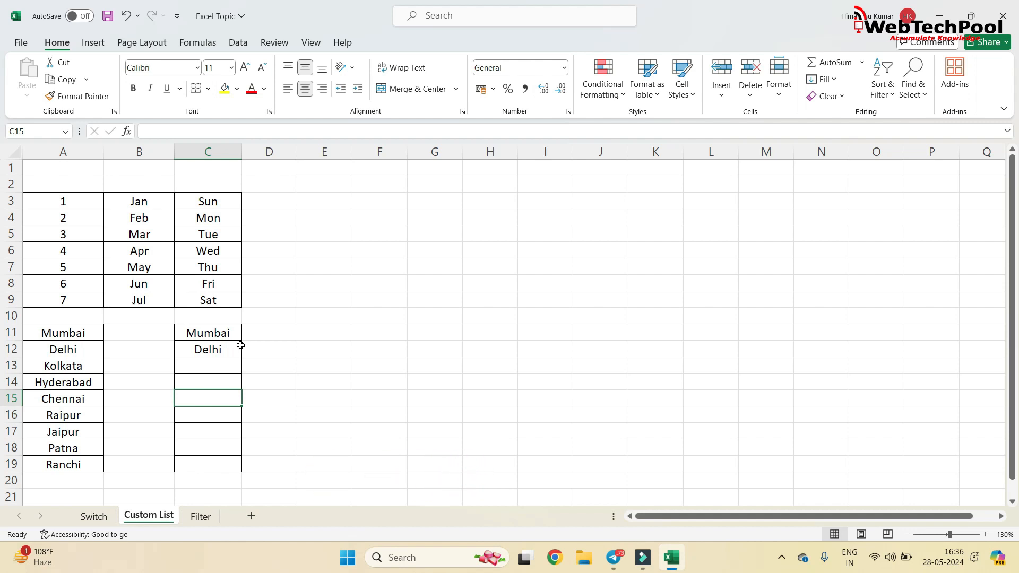
left_click_drag(43, 331, 63, 382)
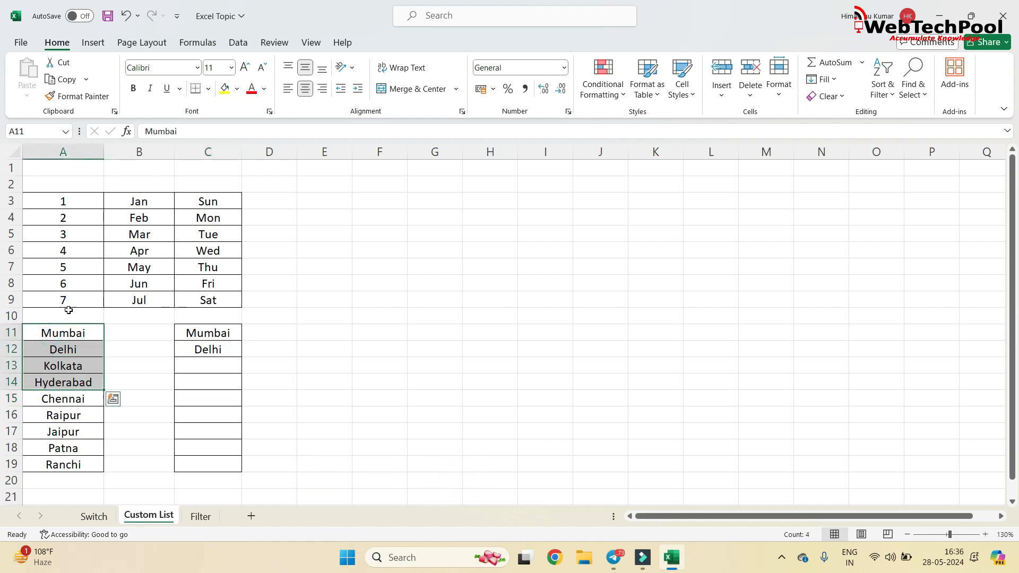
left_click_drag(60, 196, 65, 298)
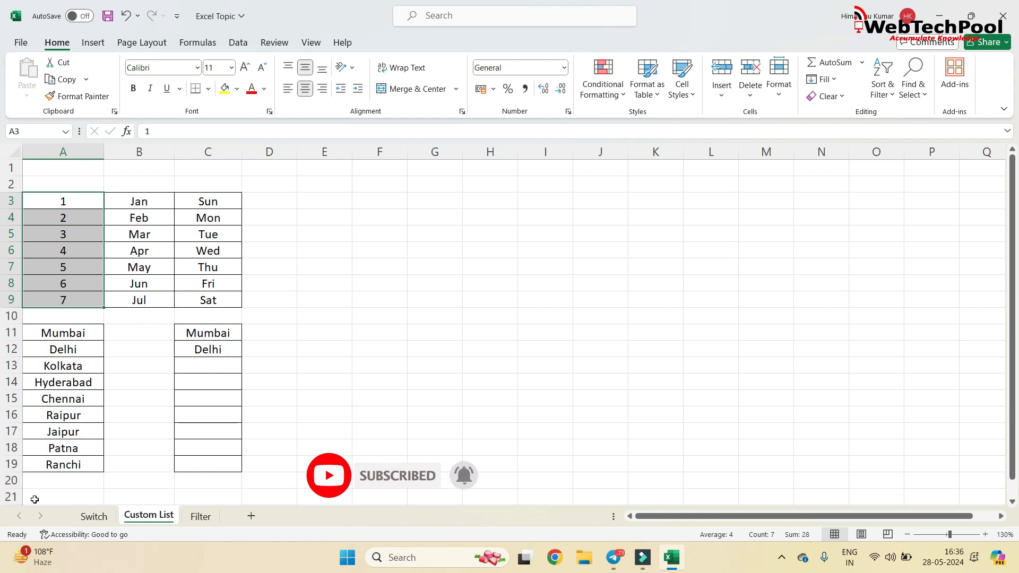
left_click_drag(208, 332, 214, 348)
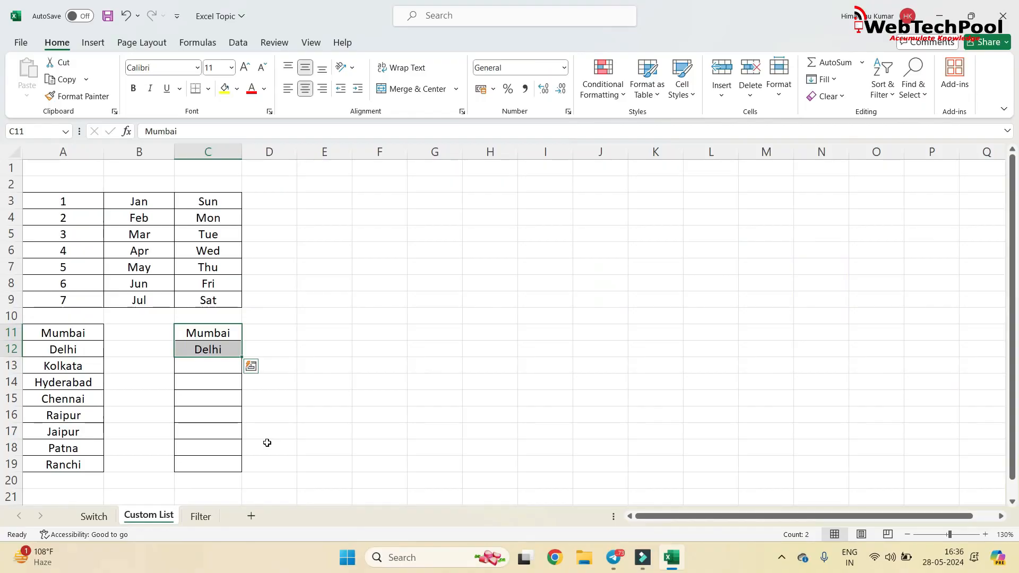
key("Right")
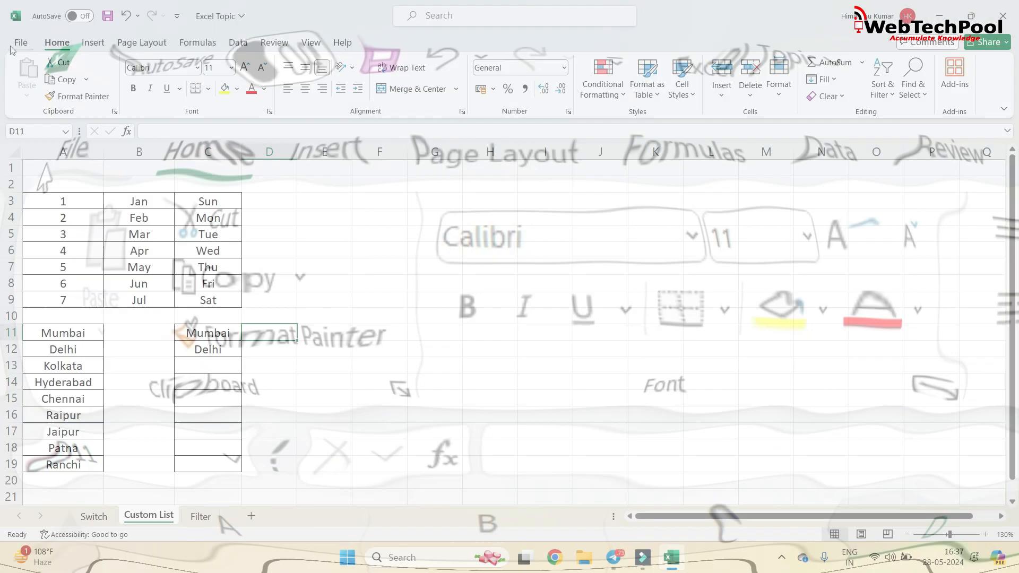
Open the Custom Lists editor from the General section of Excel's advanced options.
left_click(37, 95)
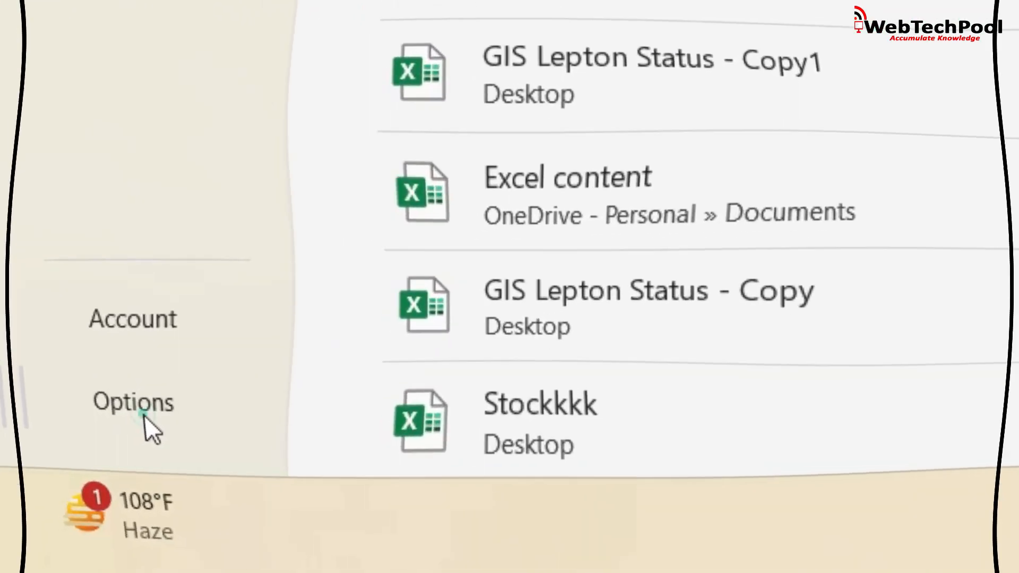
left_click(113, 440)
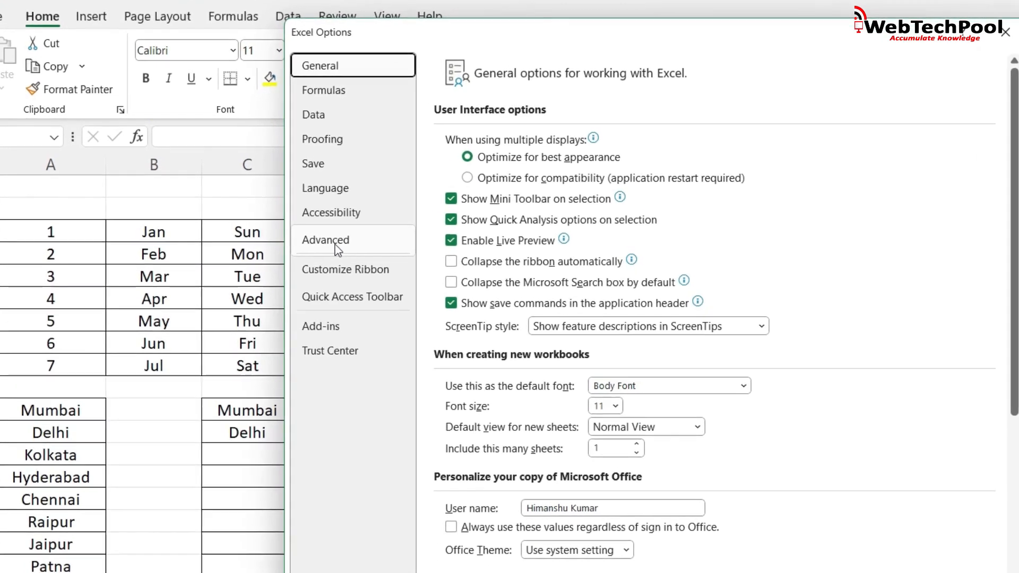
left_click(374, 267)
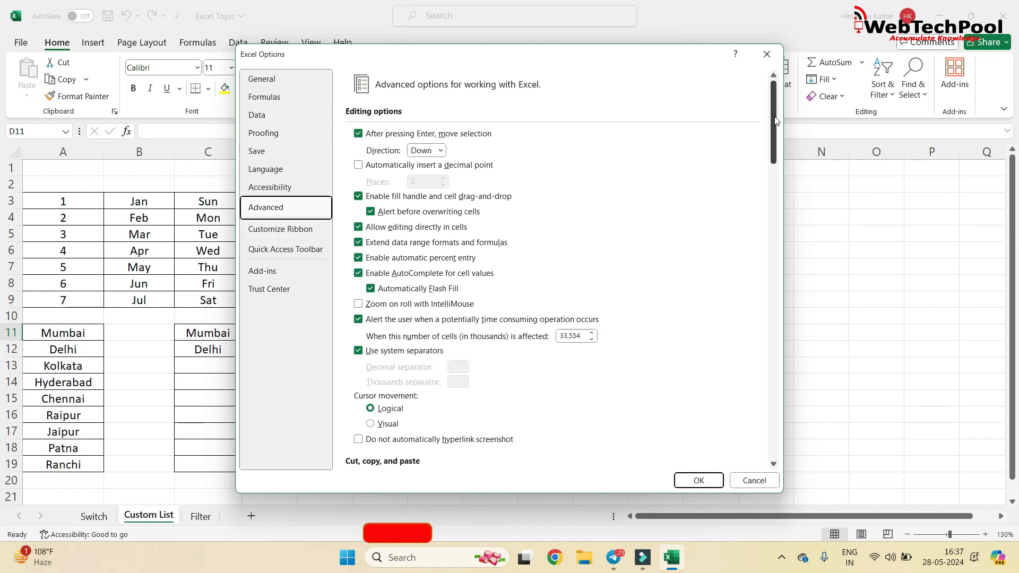
scroll(775, 133, "down", 1)
left_click_drag(775, 132, 754, 389)
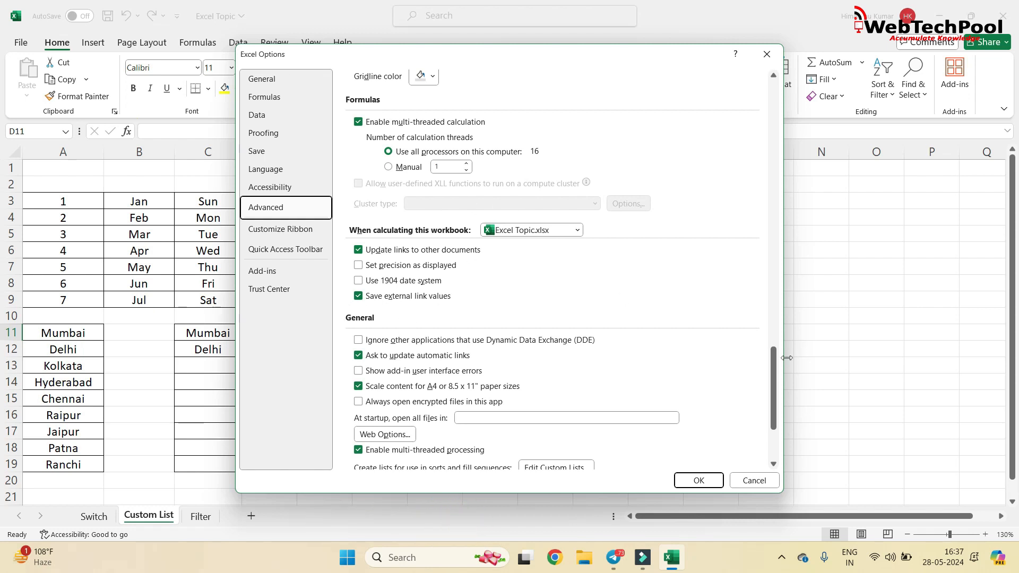
left_click_drag(778, 378, 723, 345)
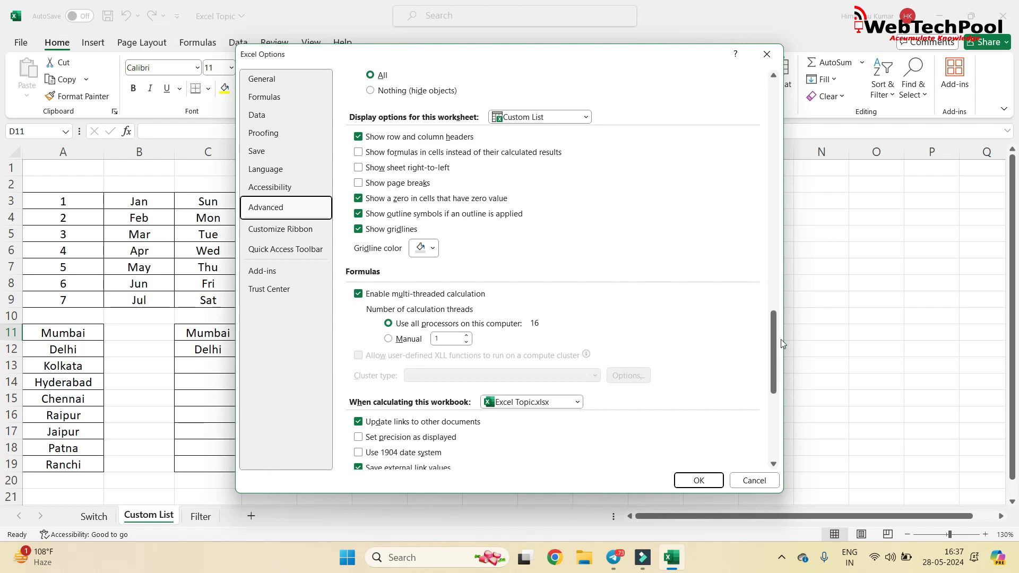
scroll(690, 308, "down", 5)
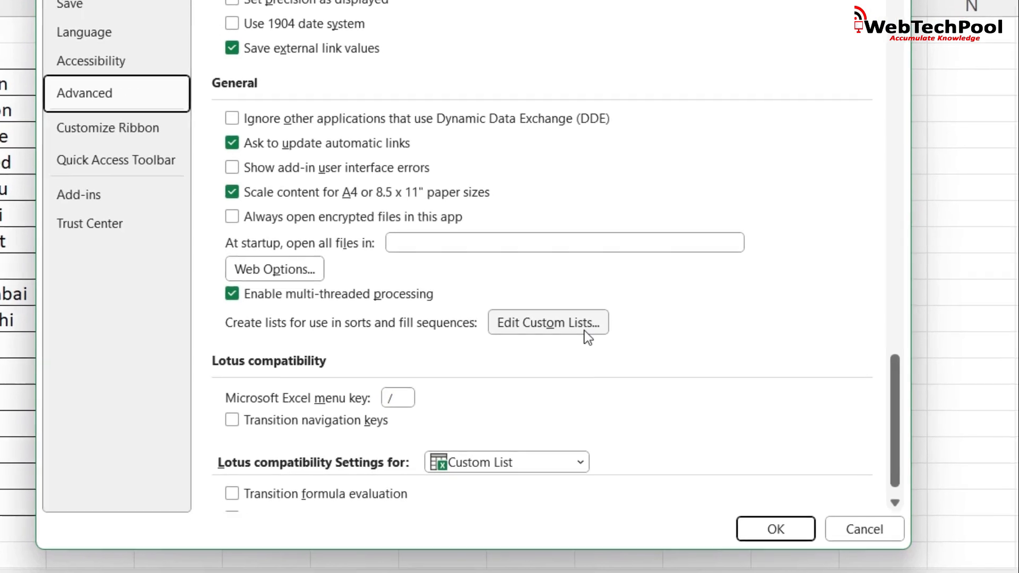
left_click(586, 332)
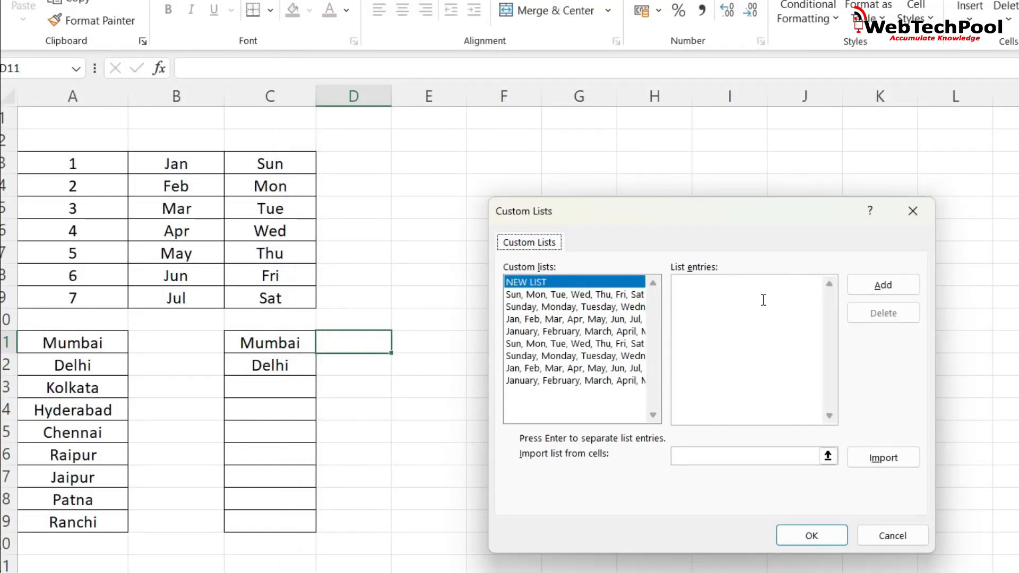
Import the city names in A11:A19 as a new custom list and save the options.
left_click(890, 281)
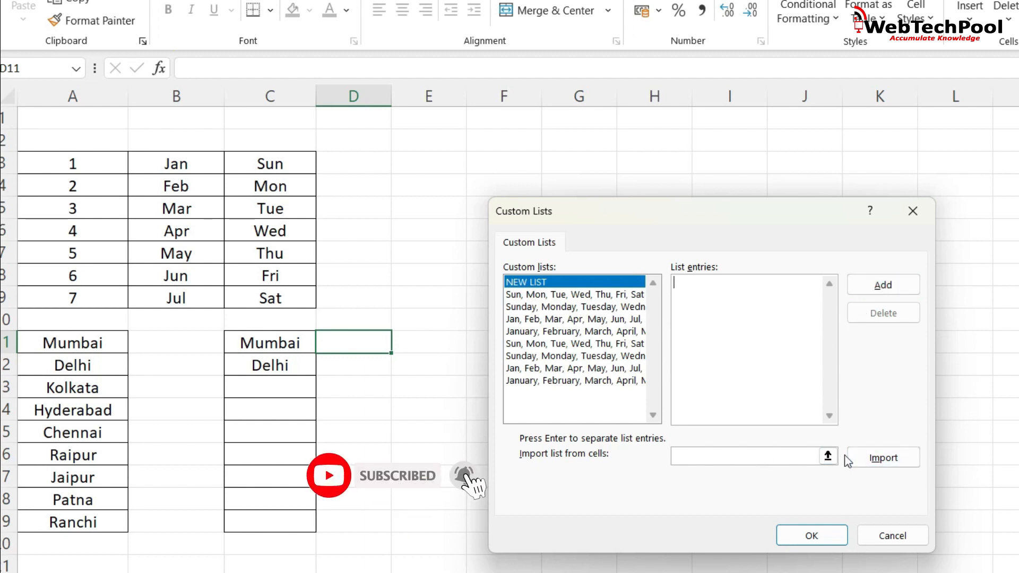
left_click(743, 454)
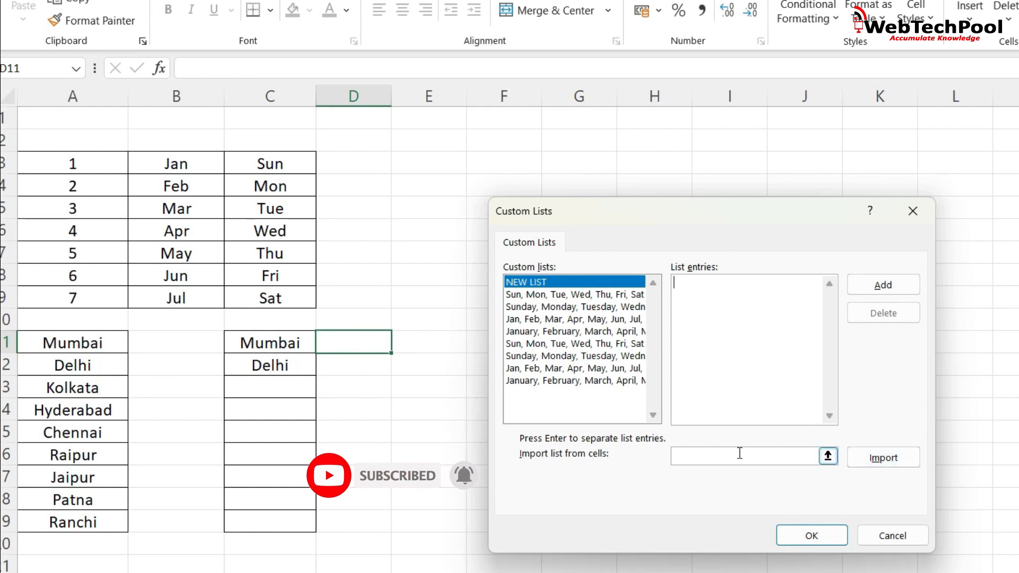
left_click(726, 453)
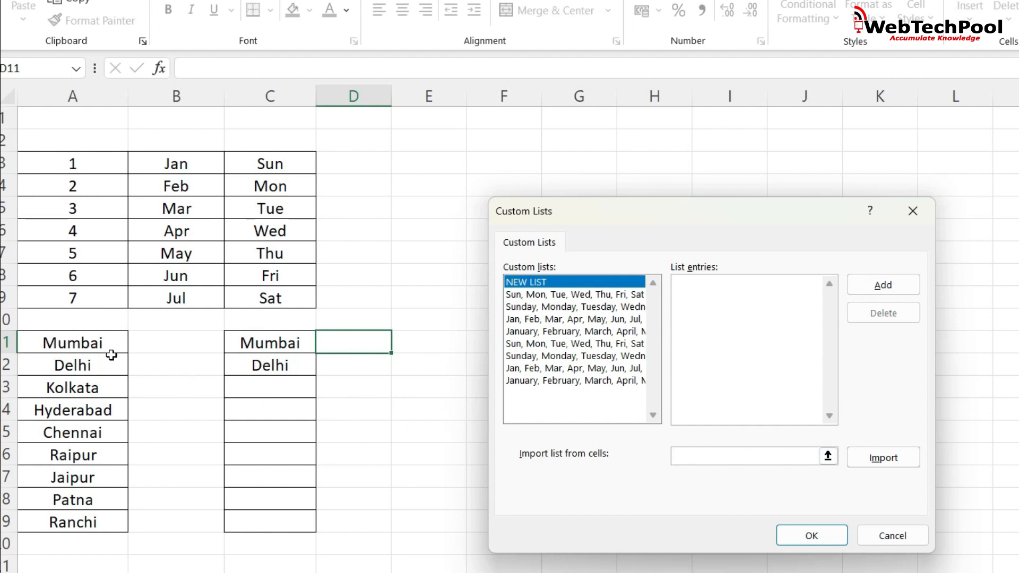
left_click_drag(103, 342, 82, 522)
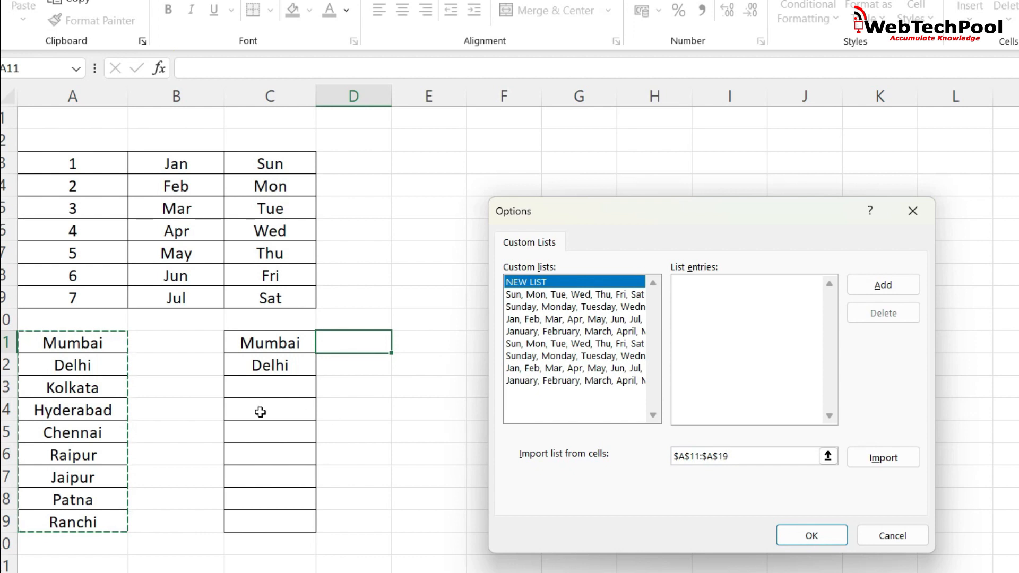
left_click(859, 461)
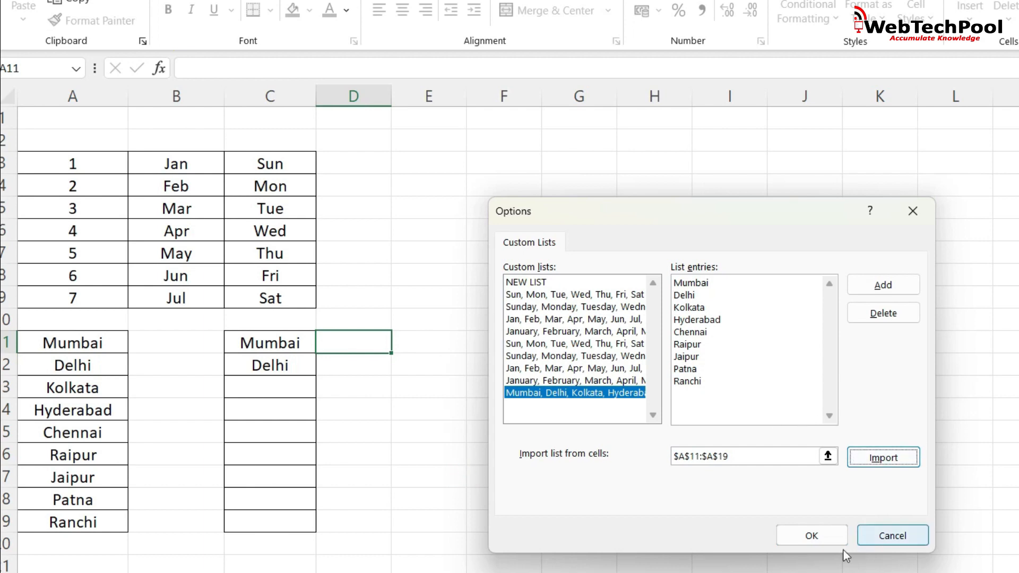
left_click(793, 542)
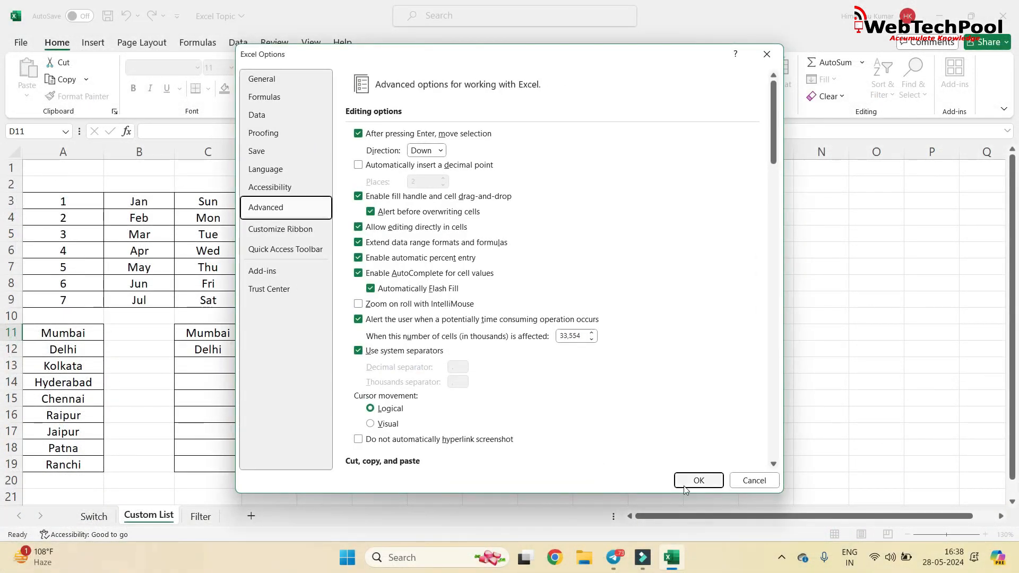
left_click(685, 487)
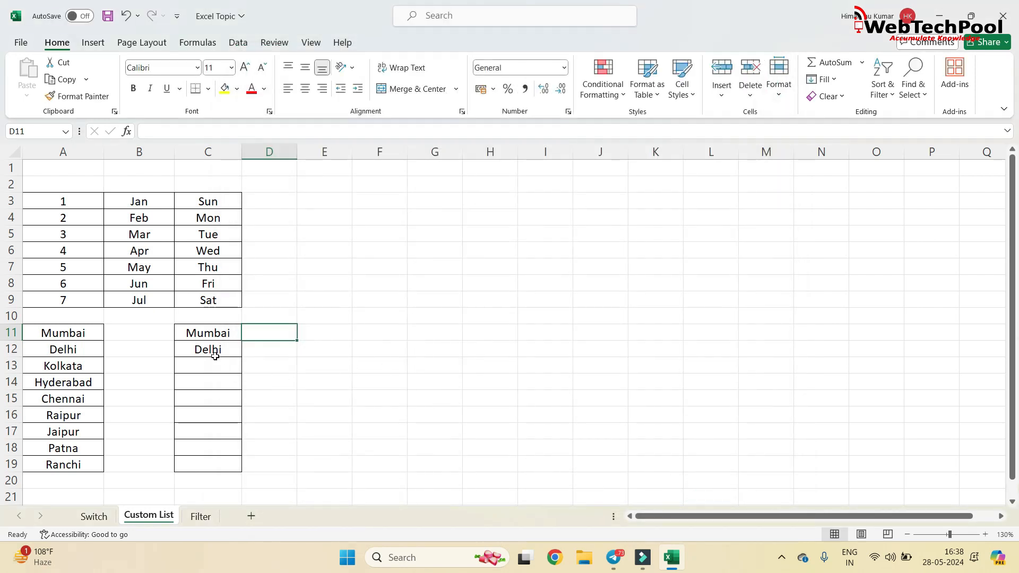
Fill the city sequence in column C from Mumbai and Delhi down to C19, and compare it with the source list in column A.
left_click_drag(213, 335, 242, 467)
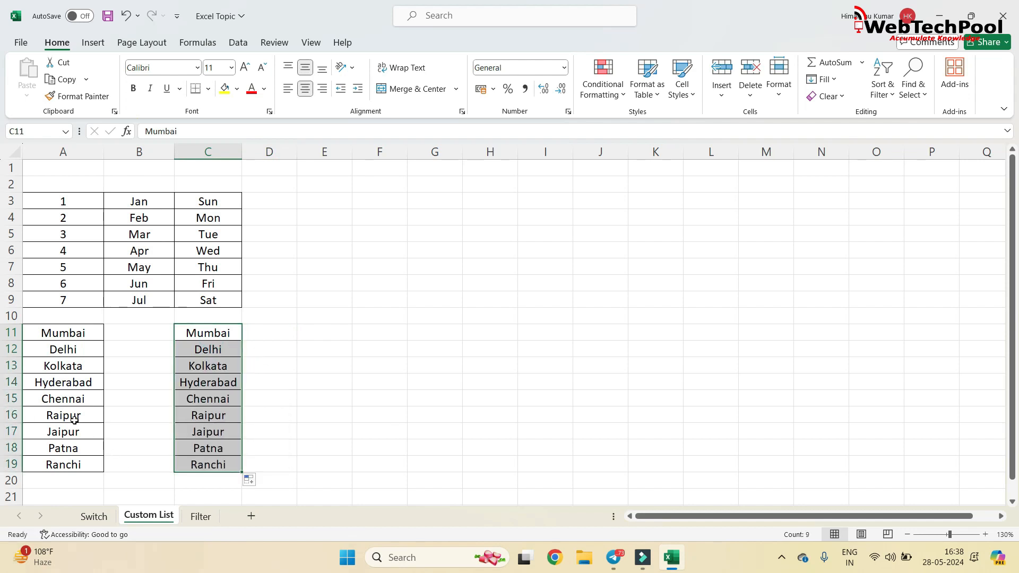
left_click_drag(56, 357, 61, 464)
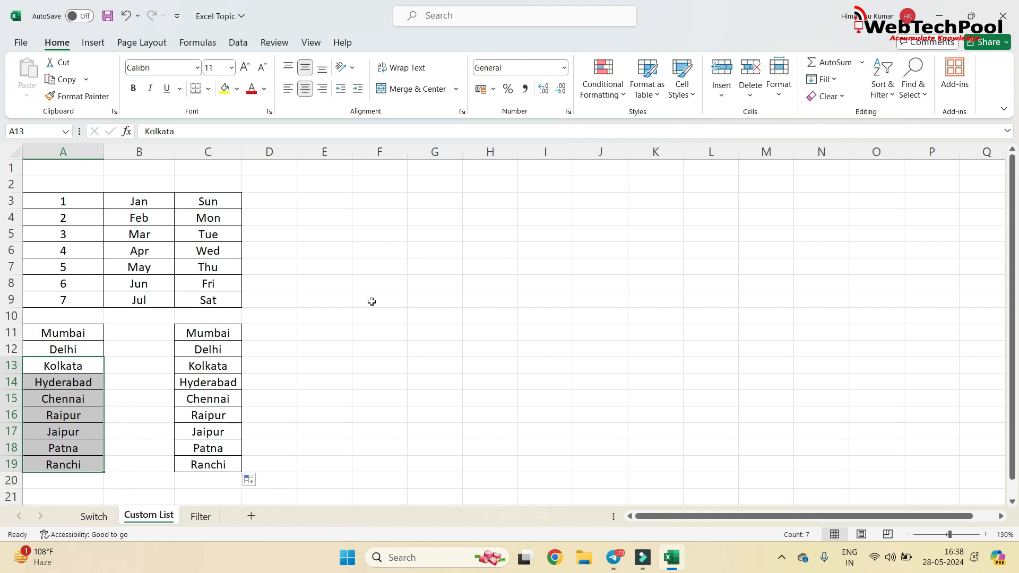
left_click_drag(237, 334, 215, 460)
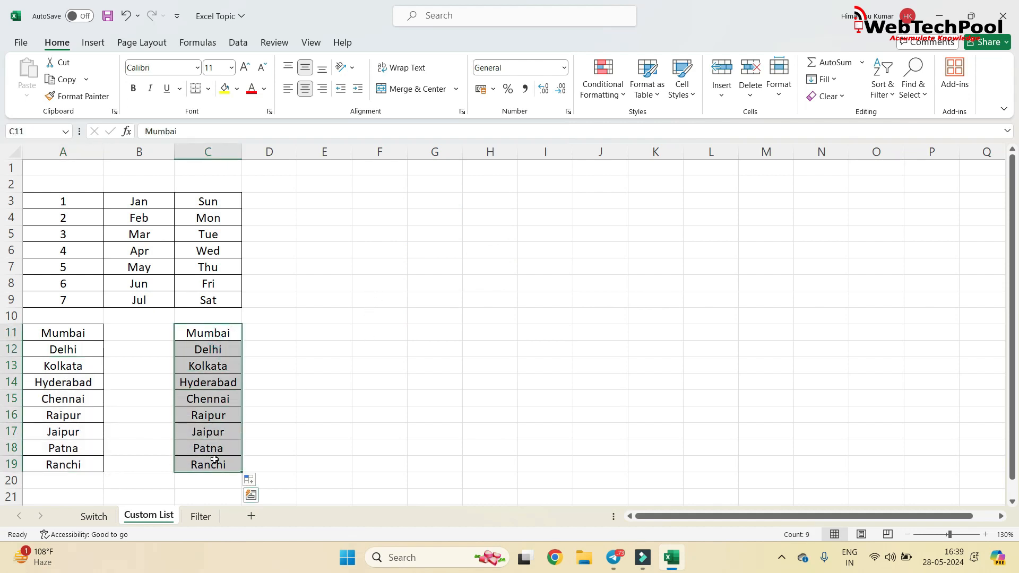